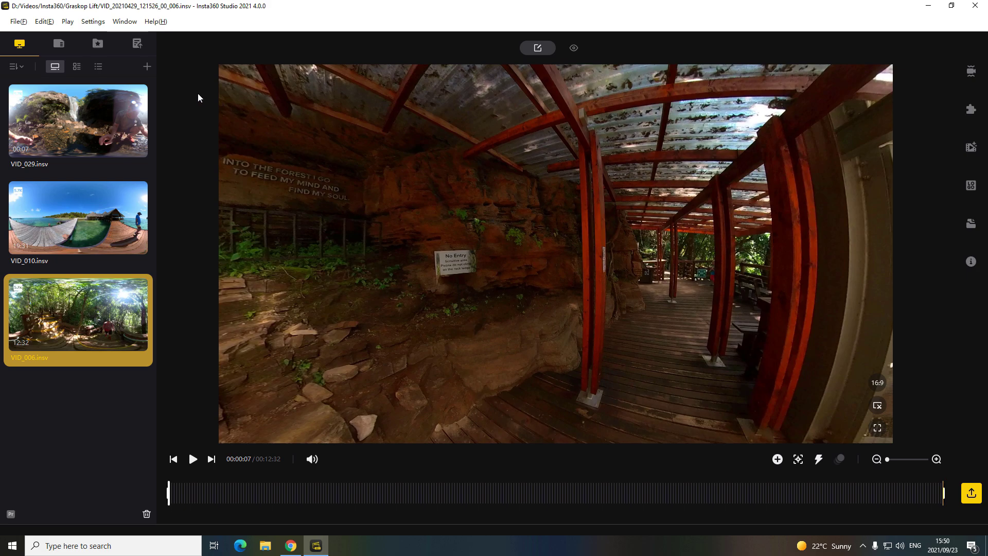
# Try the library's small-thumbnail, list and large-thumbnail views, and the camera and computer clip sources.
pyautogui.moveTo(78, 295)
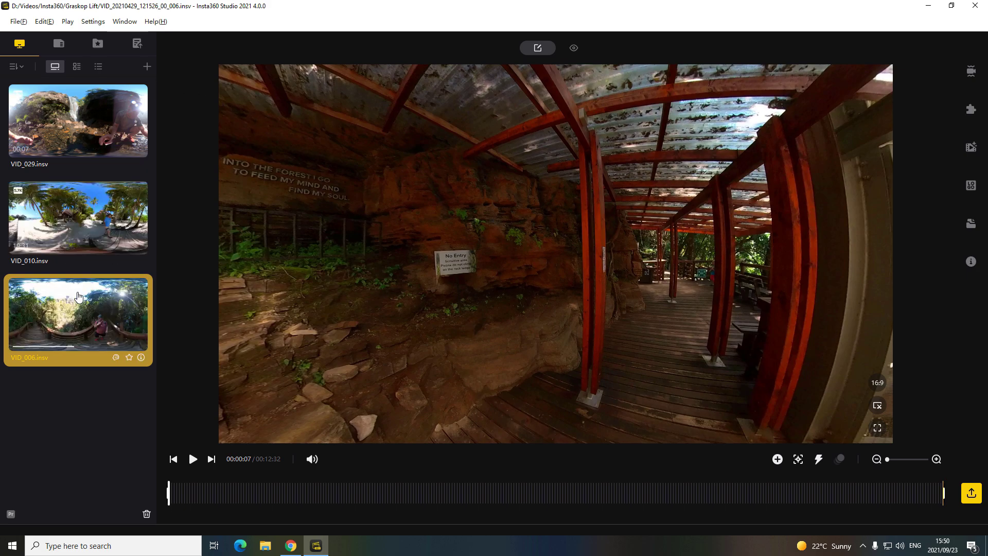
pyautogui.moveTo(29, 239)
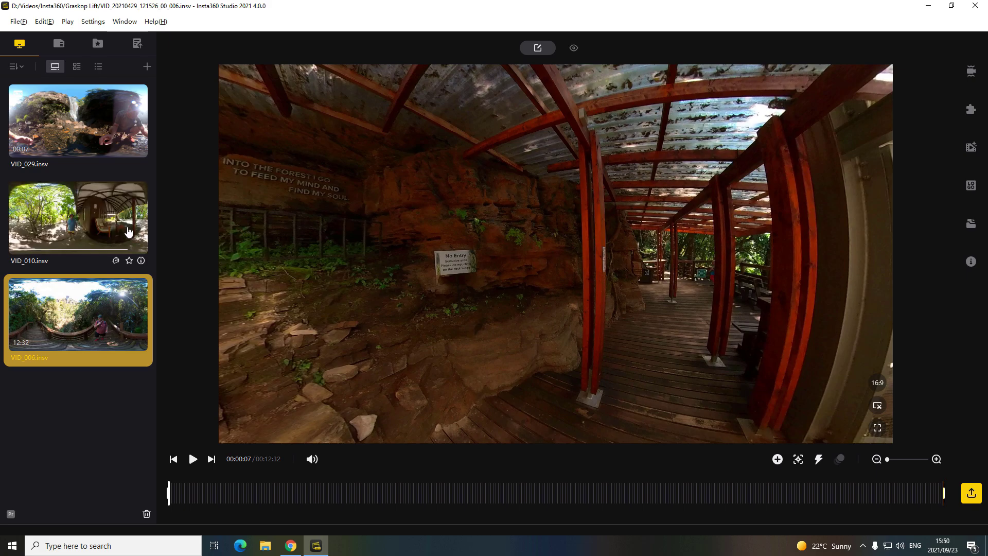
pyautogui.moveTo(123, 128)
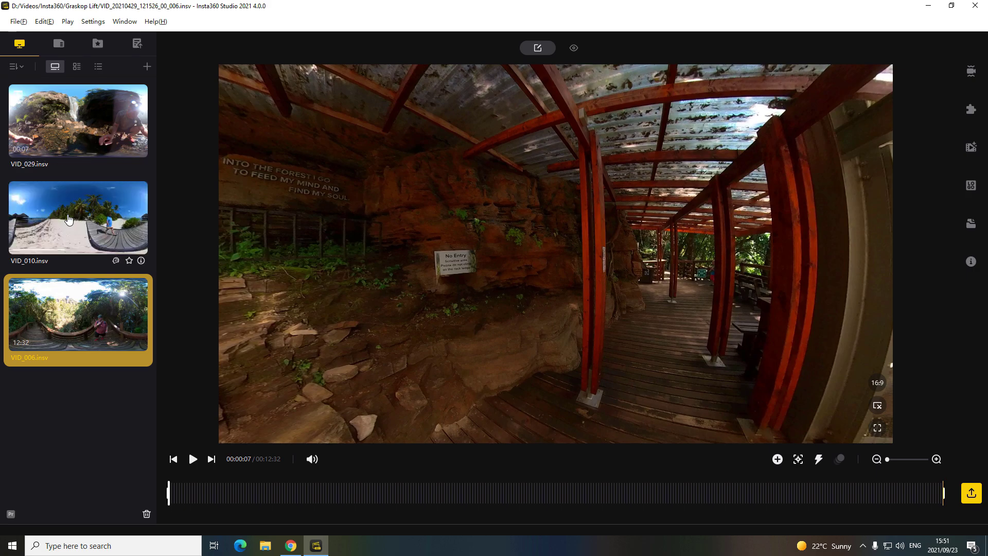
pyautogui.moveTo(103, 309)
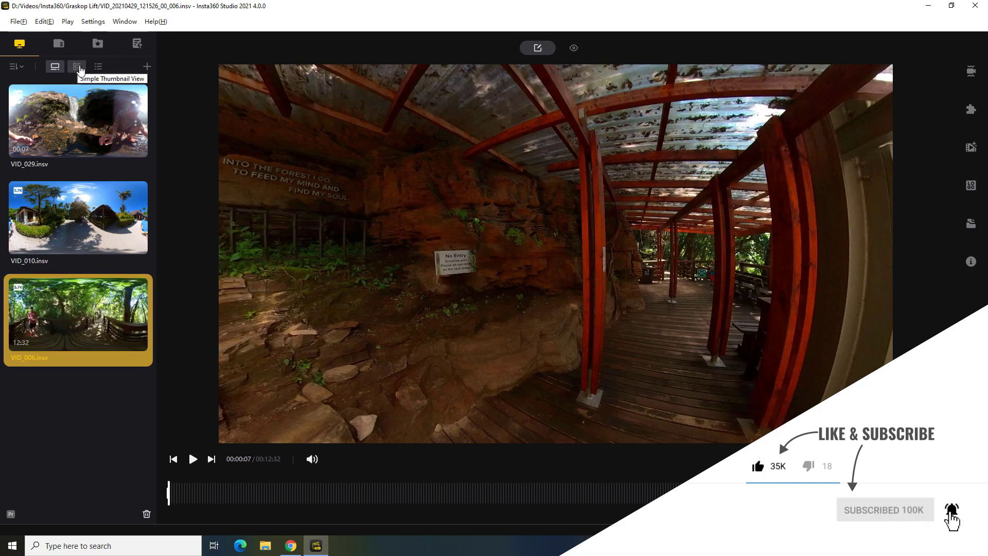
pyautogui.click(79, 69)
pyautogui.click(99, 66)
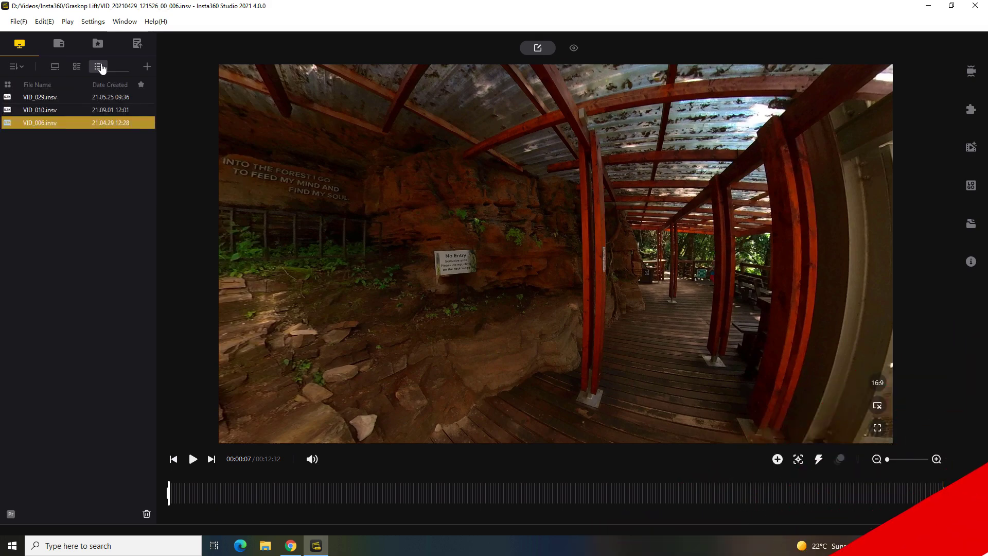
pyautogui.click(55, 67)
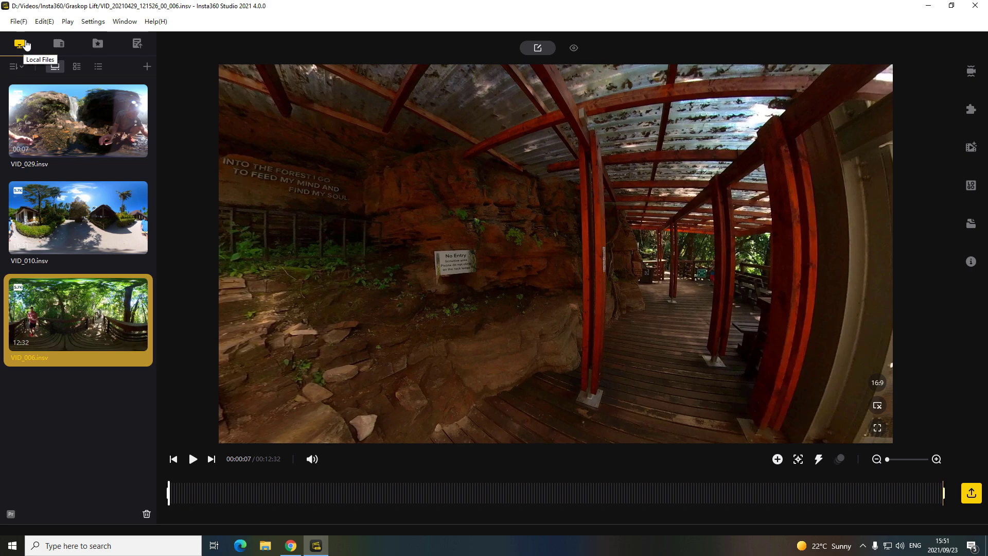
pyautogui.click(60, 47)
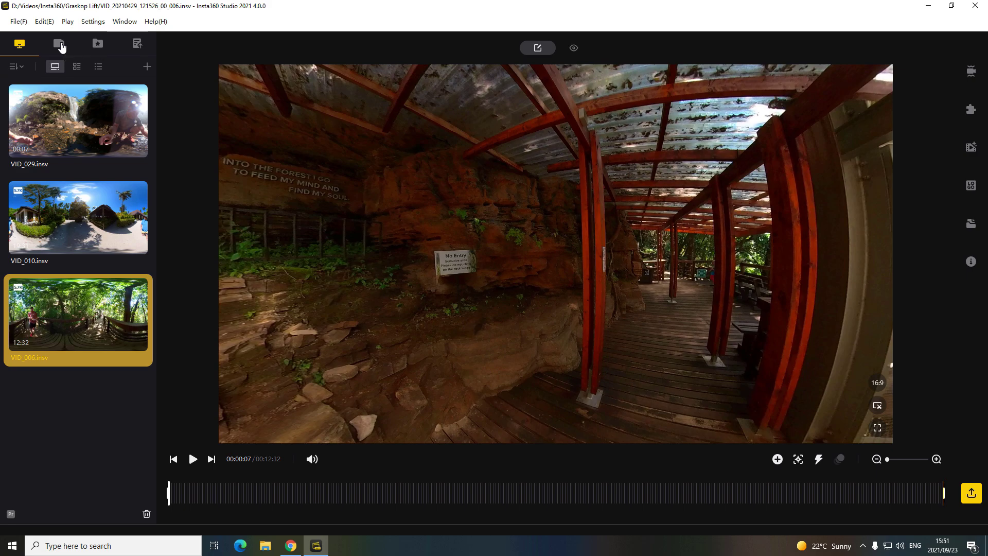
pyautogui.click(31, 48)
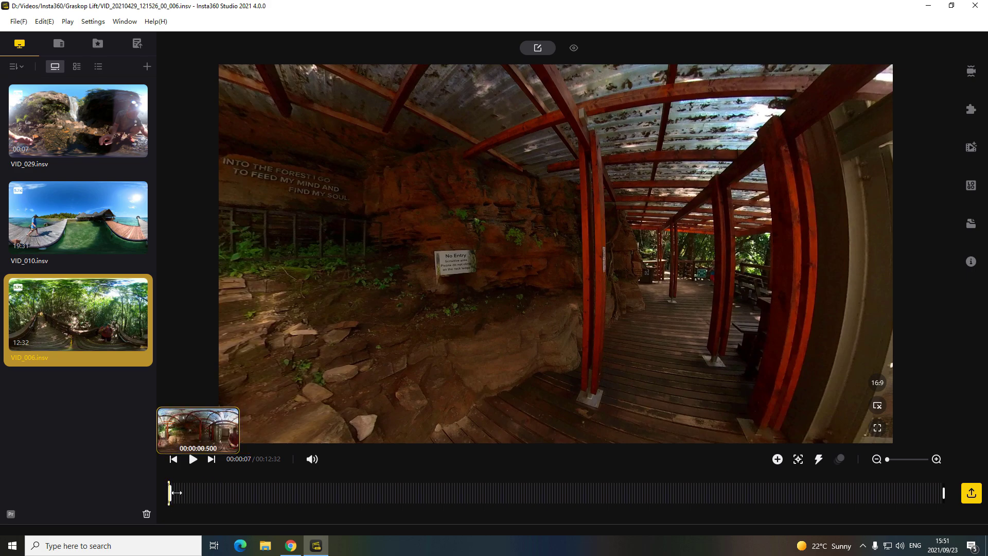
# Trim VID_006's start to leave 11:30, turn toward the boardwalk, then restore the full 12:32.
pyautogui.moveTo(177, 493); pyautogui.dragTo(232, 493)
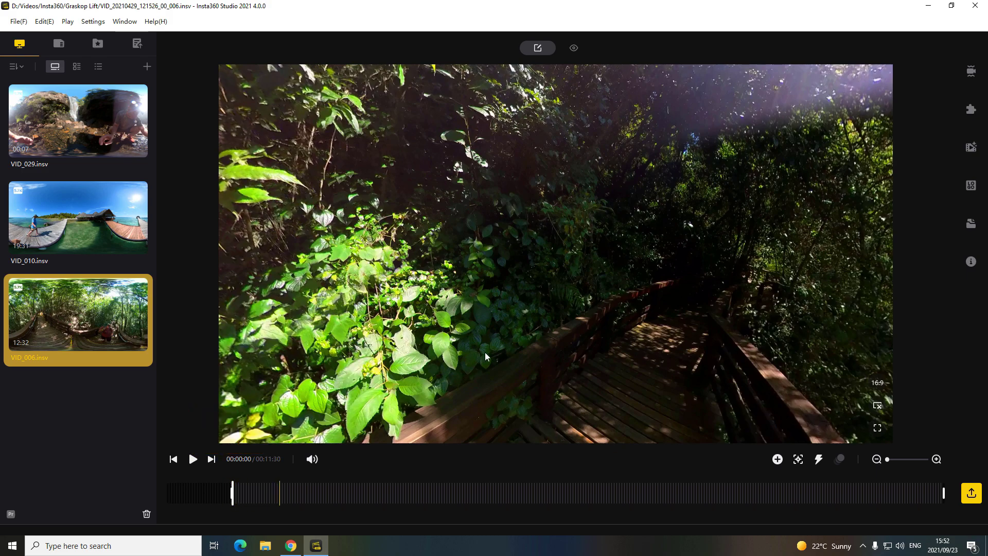
pyautogui.moveTo(488, 352); pyautogui.dragTo(640, 238)
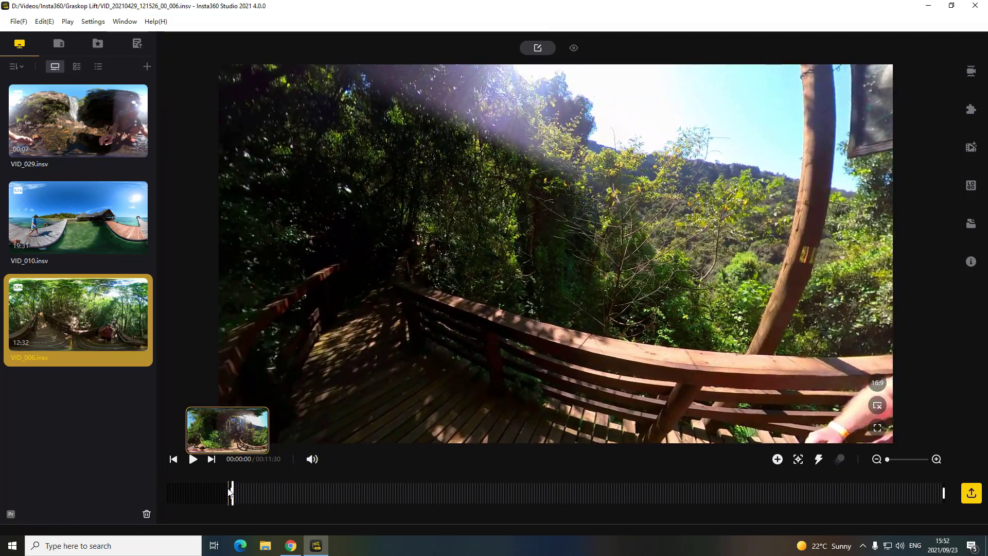
pyautogui.moveTo(230, 492); pyautogui.dragTo(168, 492)
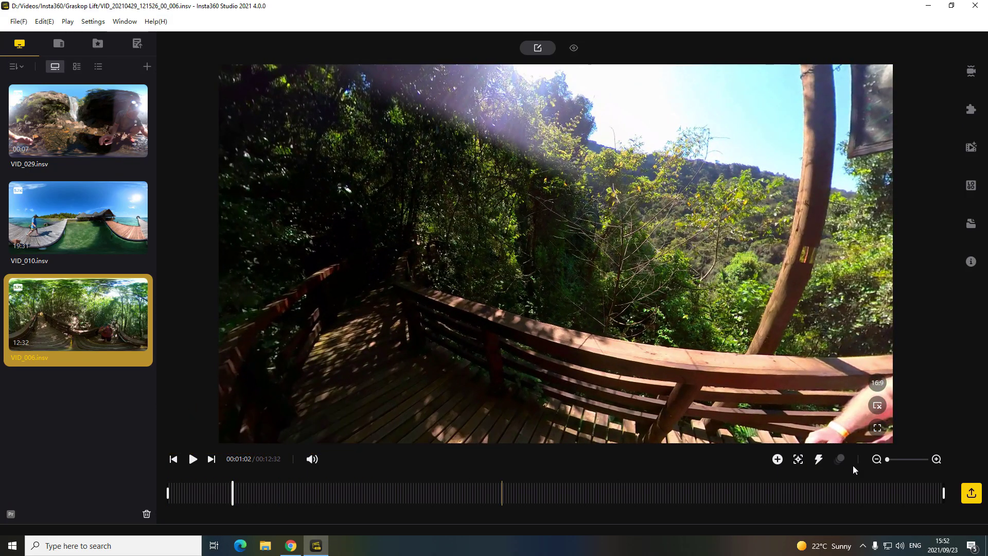
# Trim the ending to 10:47 and restore it, then park playback at 12:07 facing the boardwalk.
pyautogui.moveTo(944, 493); pyautogui.dragTo(837, 496)
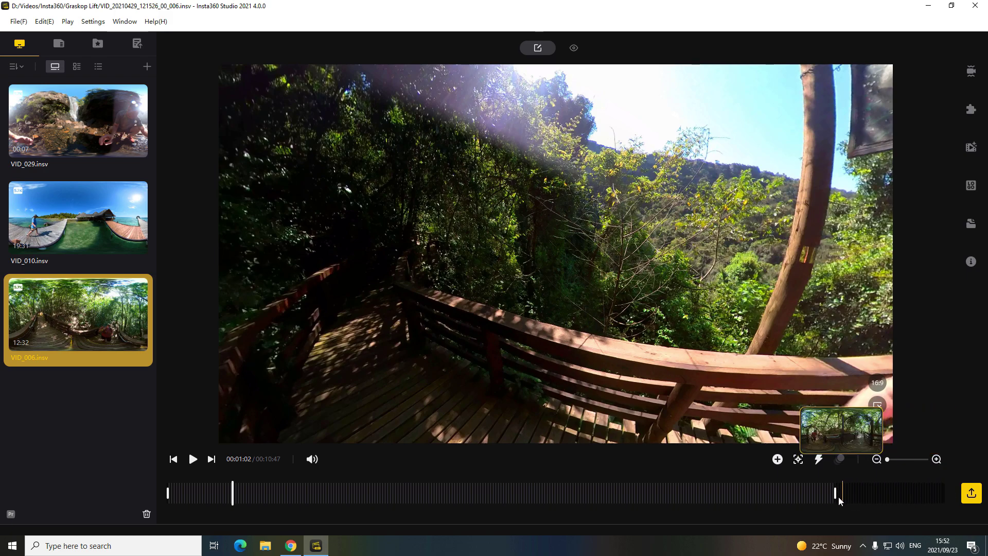
pyautogui.click(837, 494)
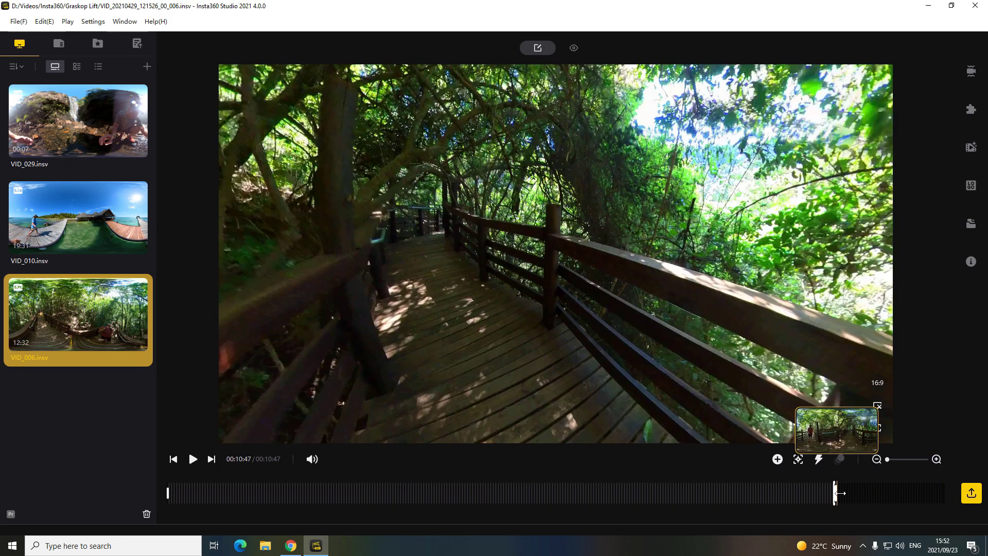
pyautogui.moveTo(840, 493); pyautogui.dragTo(944, 493)
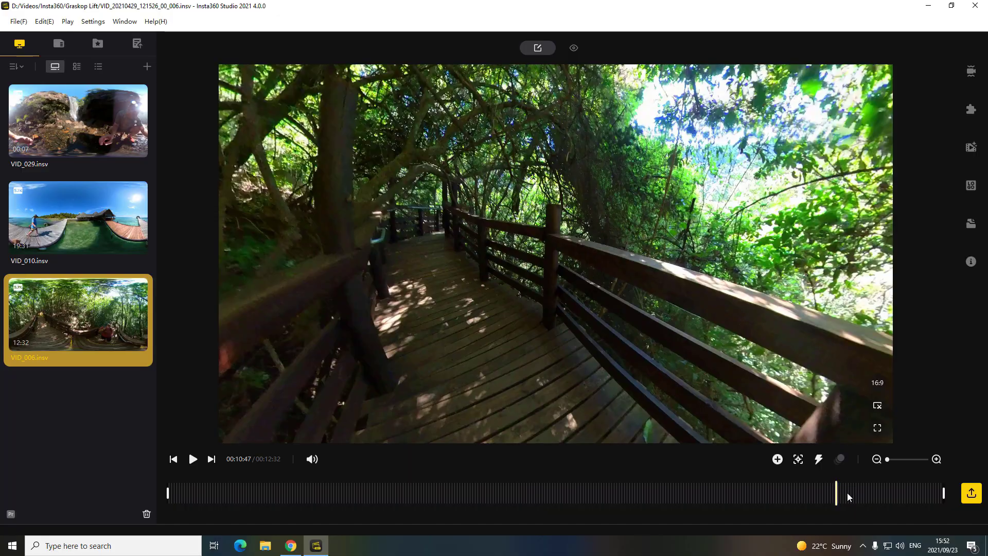
pyautogui.moveTo(850, 493); pyautogui.dragTo(916, 493)
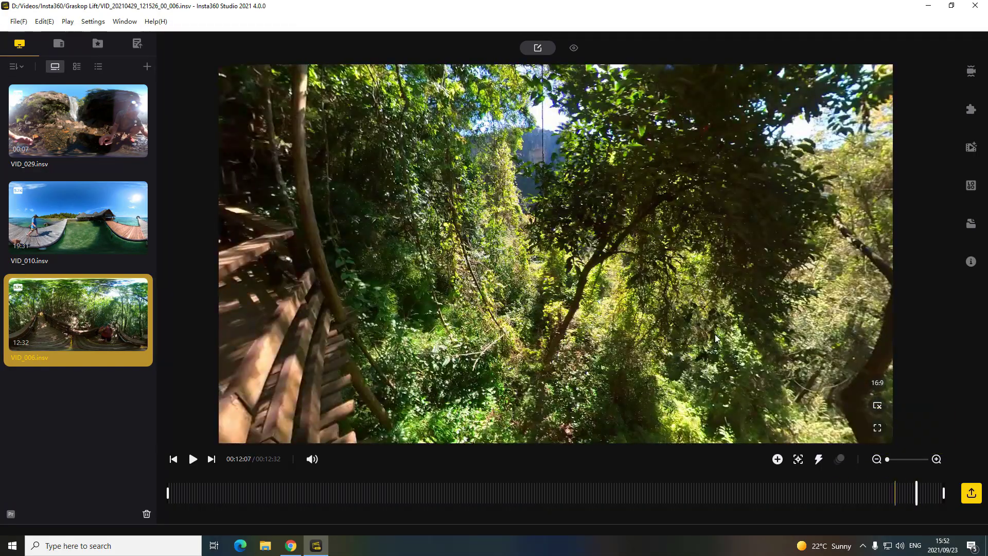
pyautogui.moveTo(712, 337); pyautogui.dragTo(381, 332)
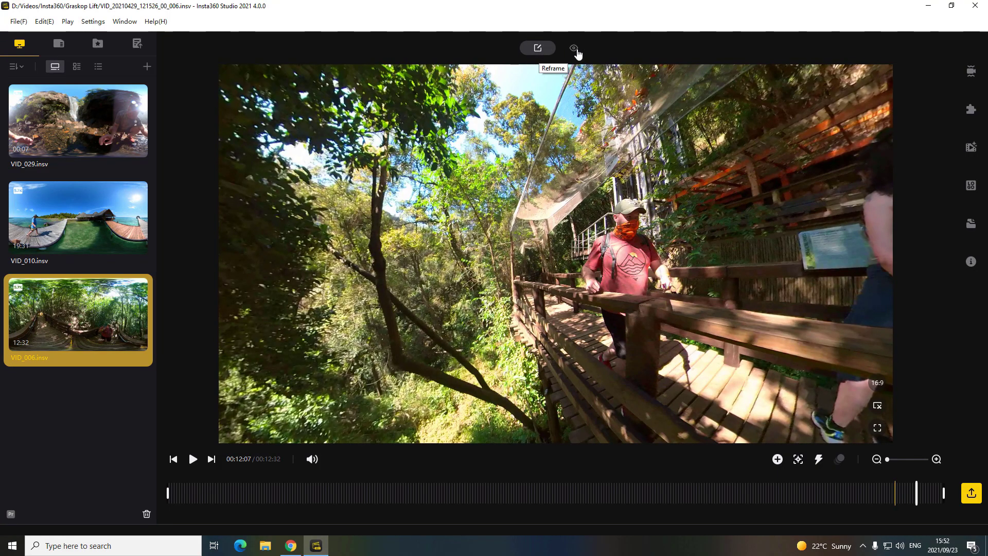
# Toggle 360° panorama and reframed 16:9 views, then review Stabilization, Stitching, Media Processing and Logo settings.
pyautogui.click(574, 48)
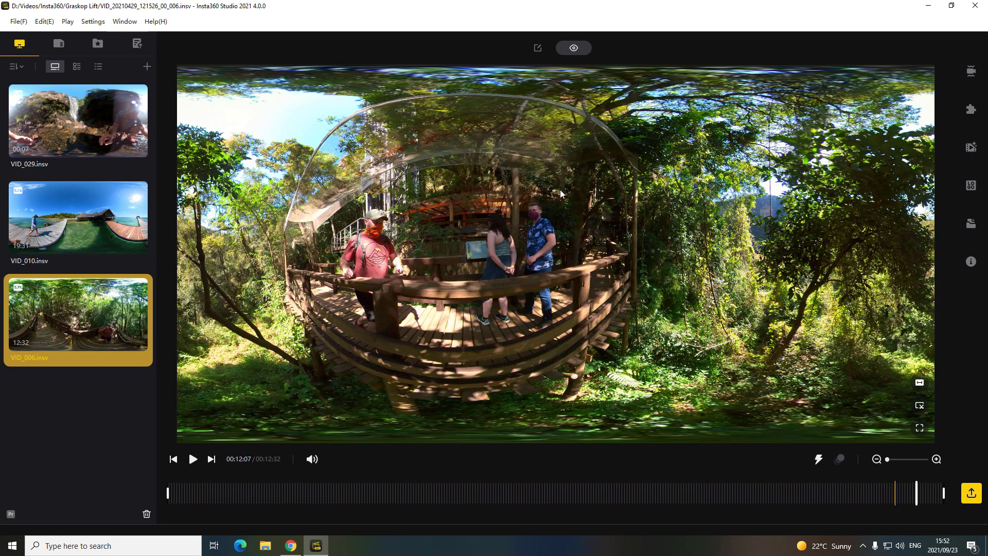
pyautogui.click(538, 48)
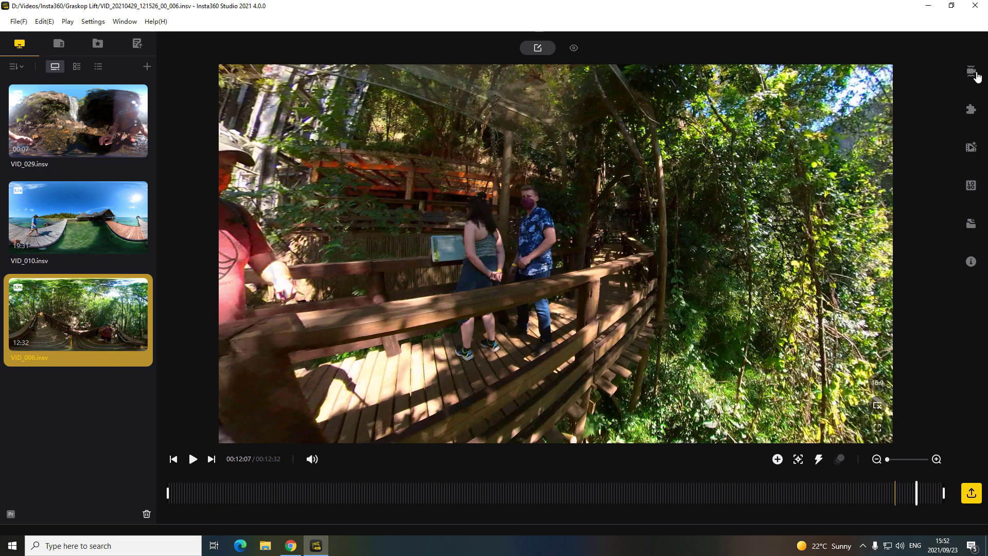
pyautogui.click(976, 76)
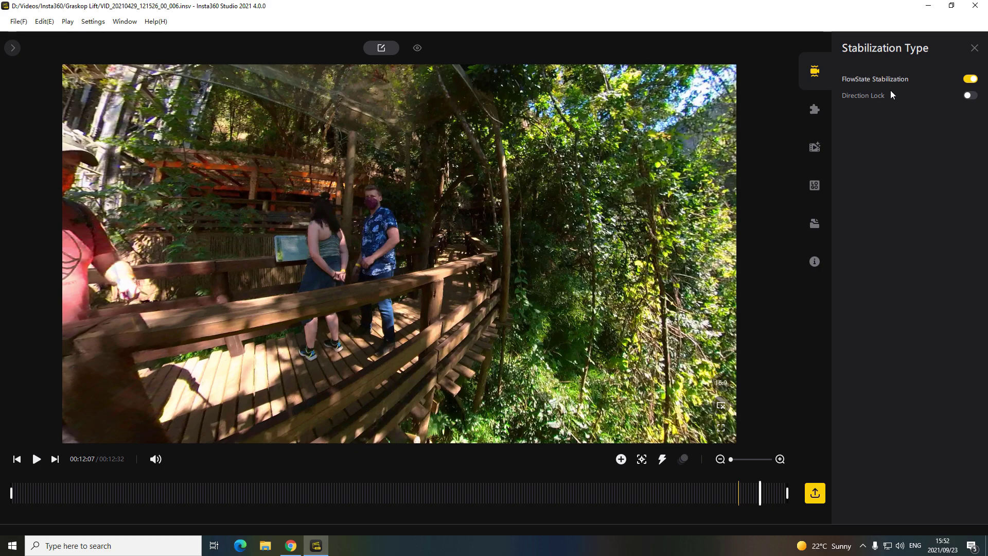
pyautogui.click(816, 109)
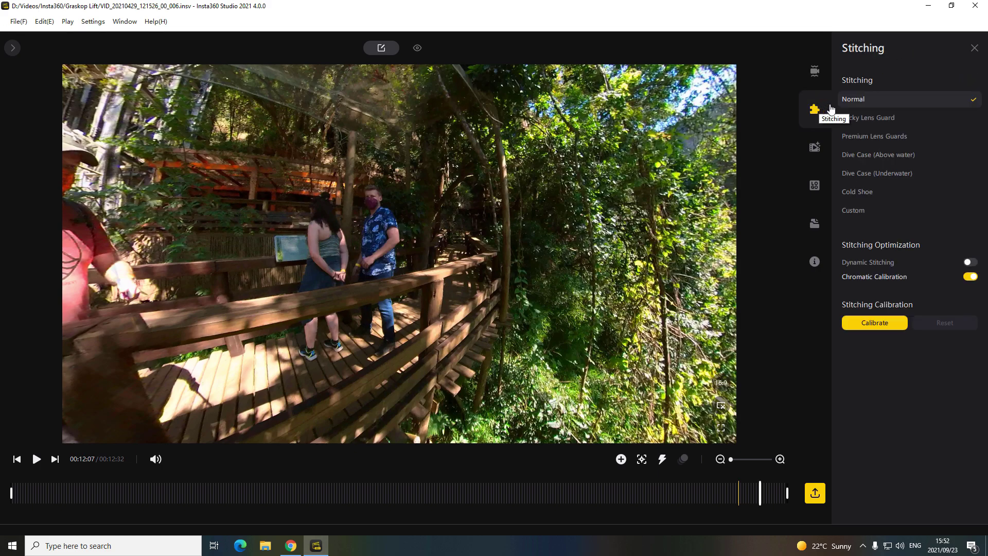
pyautogui.click(824, 150)
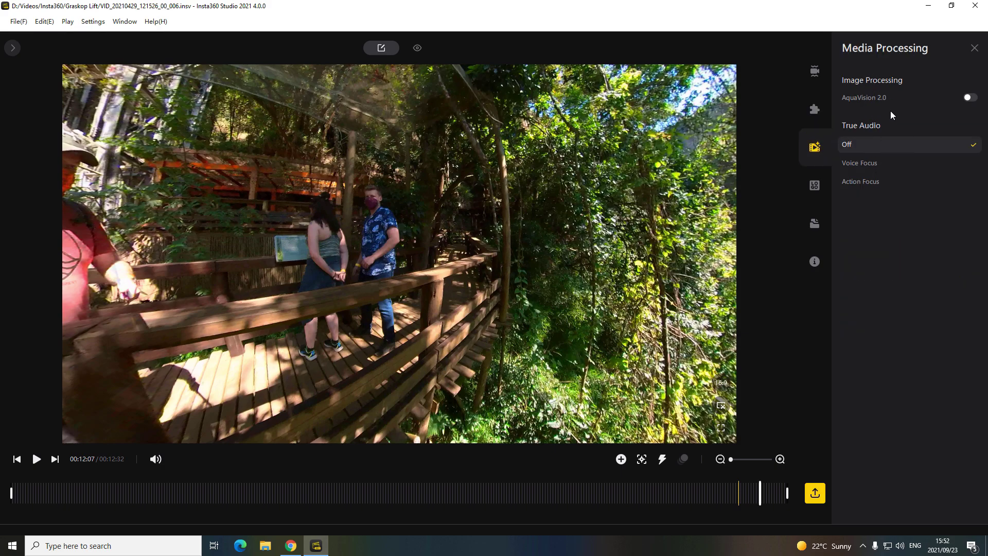
pyautogui.click(820, 191)
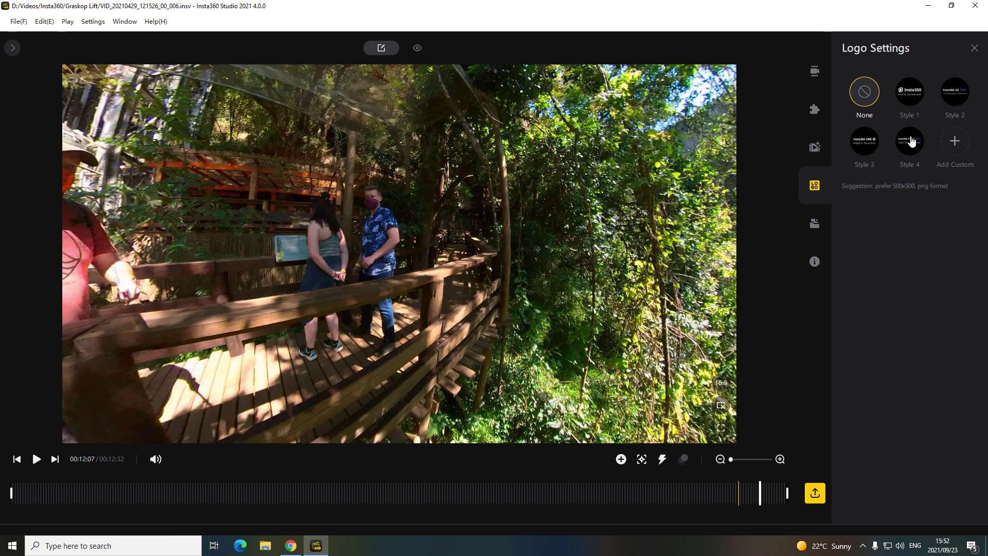
# Show the Project Management list with the Project1 entry and the new-project option.
pyautogui.click(815, 223)
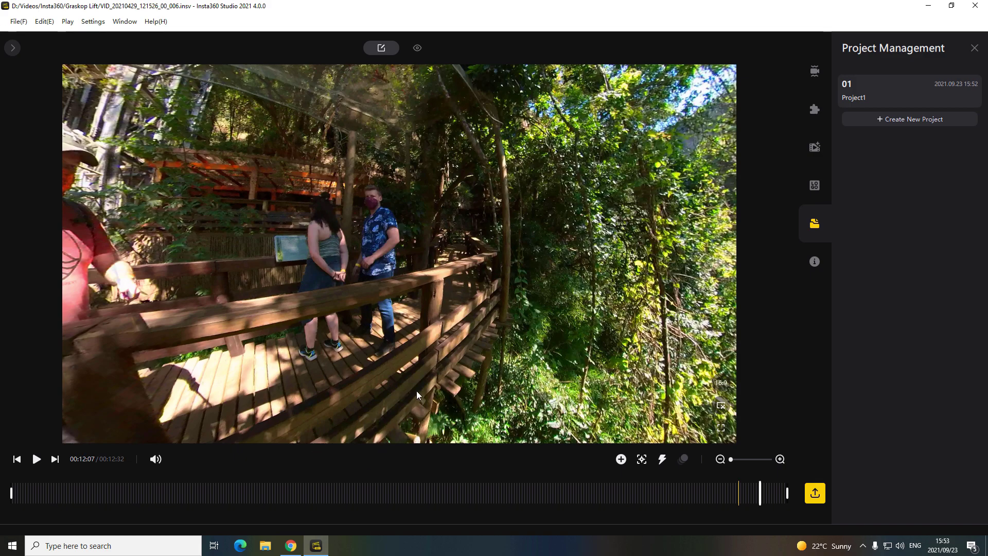
pyautogui.moveTo(944, 100)
# Show VID_006's file properties, then switch export settings between 360 Video and Reframed Video.
pyautogui.click(975, 49)
pyautogui.click(970, 262)
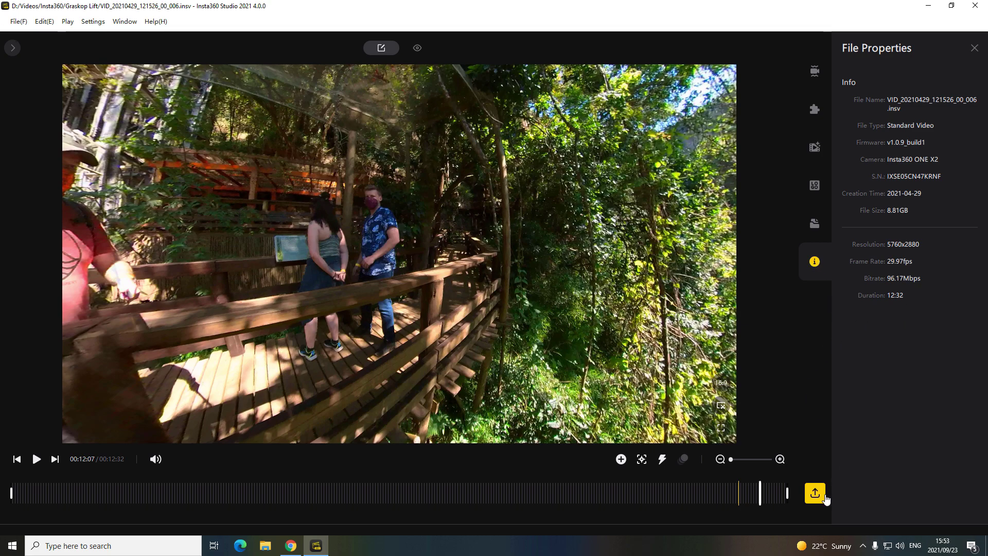
pyautogui.click(823, 497)
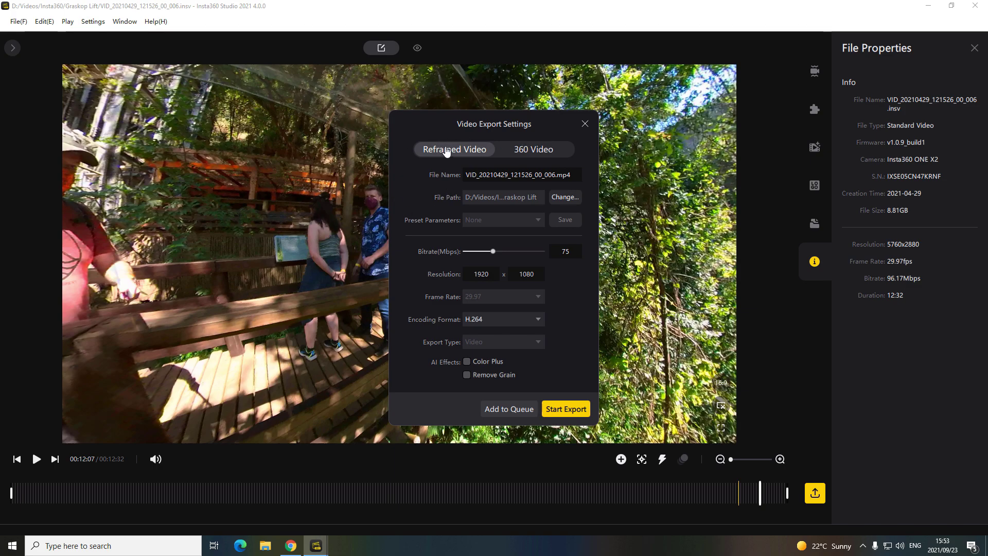
pyautogui.click(548, 150)
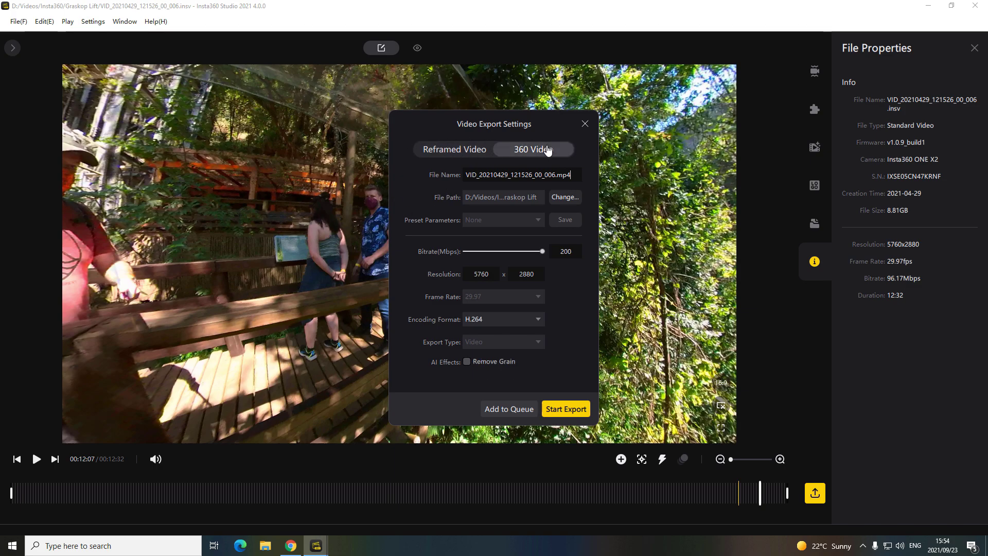
pyautogui.click(454, 151)
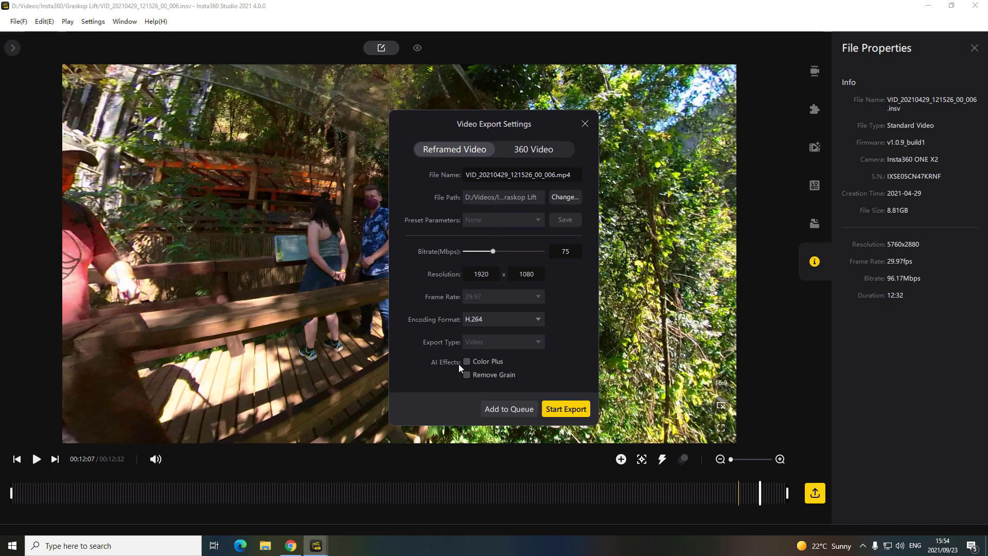
# Raise the export bitrate to 152 keeping H.264, then close export settings and file properties.
pyautogui.scroll(2, 501, 253)
pyautogui.moveTo(501, 253); pyautogui.dragTo(523, 252)
pyautogui.click(533, 320)
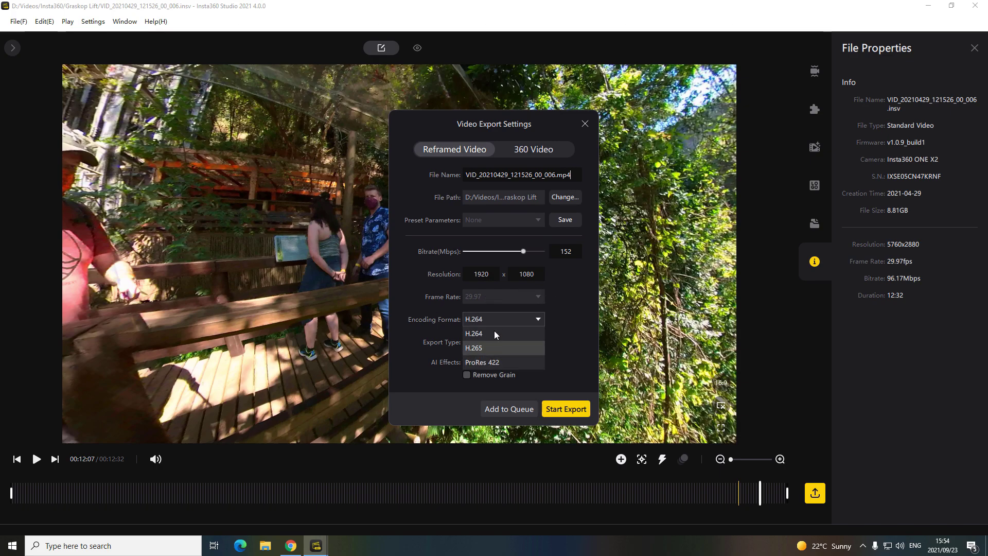
pyautogui.click(575, 323)
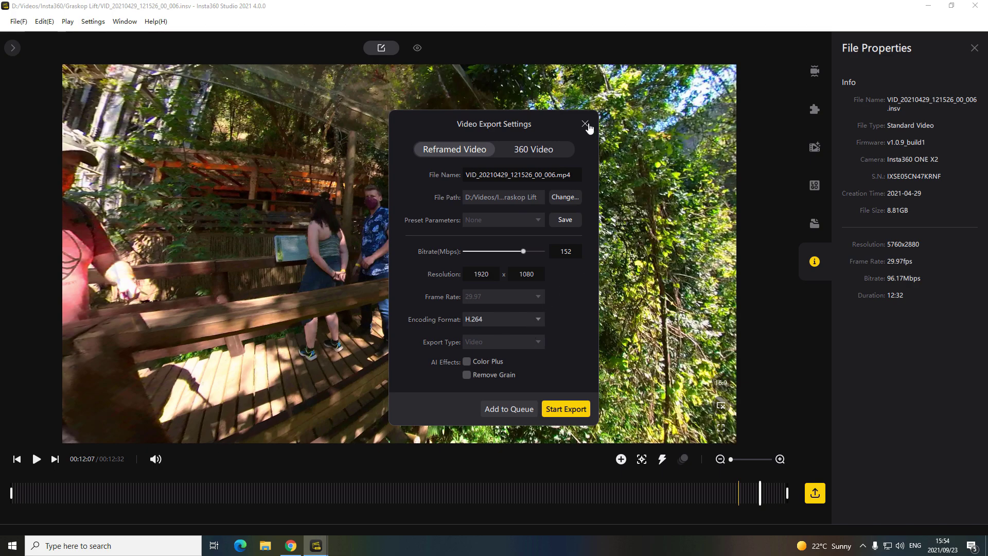
pyautogui.click(586, 124)
pyautogui.click(974, 47)
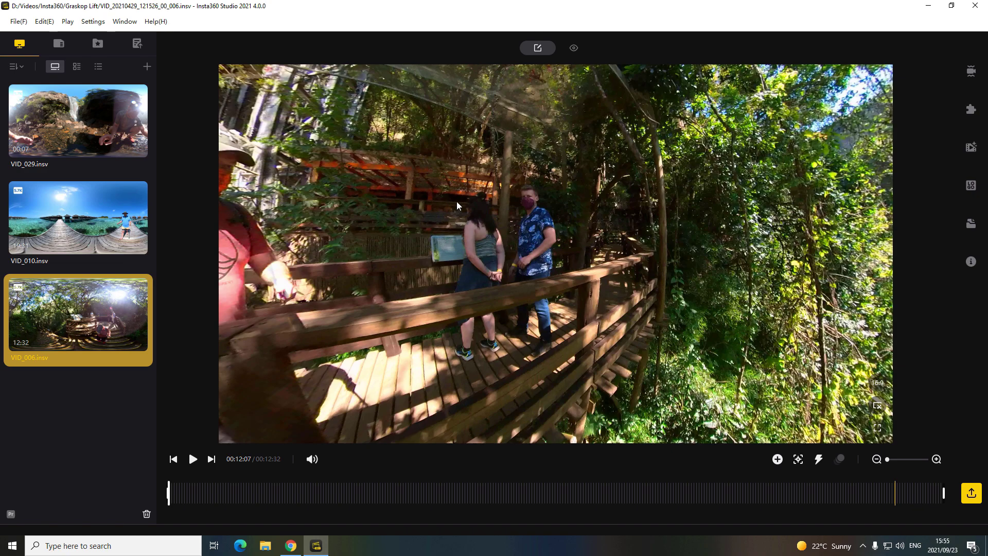
# Turn the 16:9 reframed view at 00:12:07 onto the couple at the boardwalk rail.
pyautogui.moveTo(435, 204); pyautogui.dragTo(375, 213)
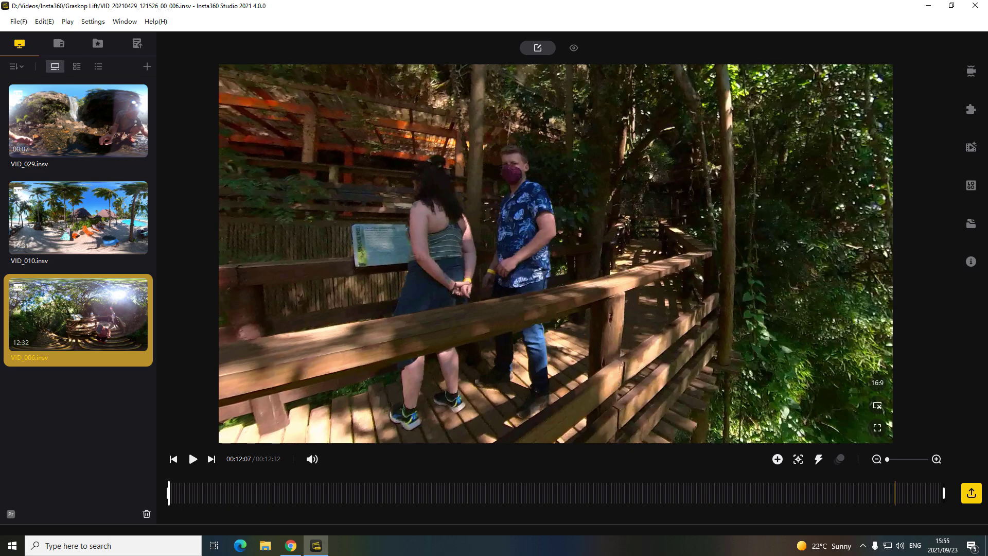
pyautogui.moveTo(110, 216)
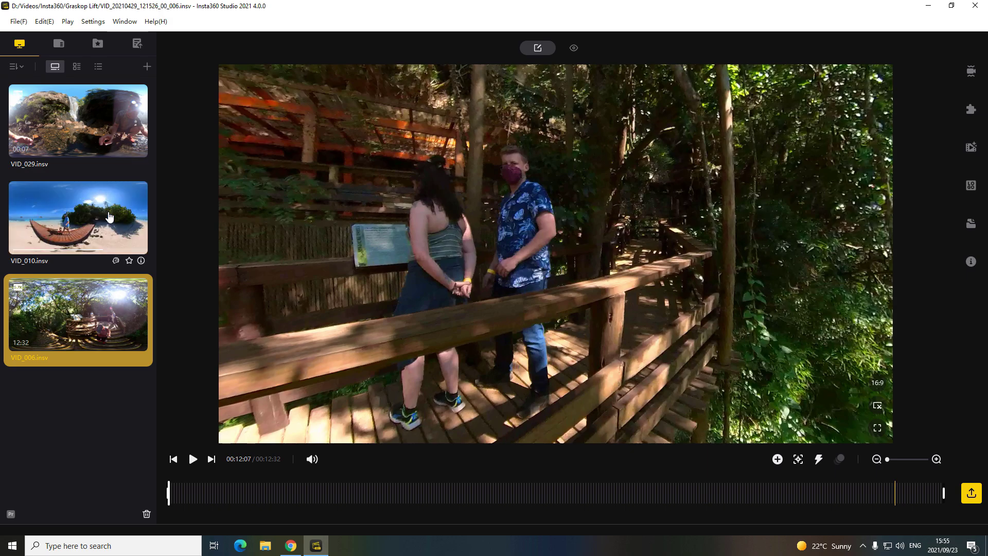